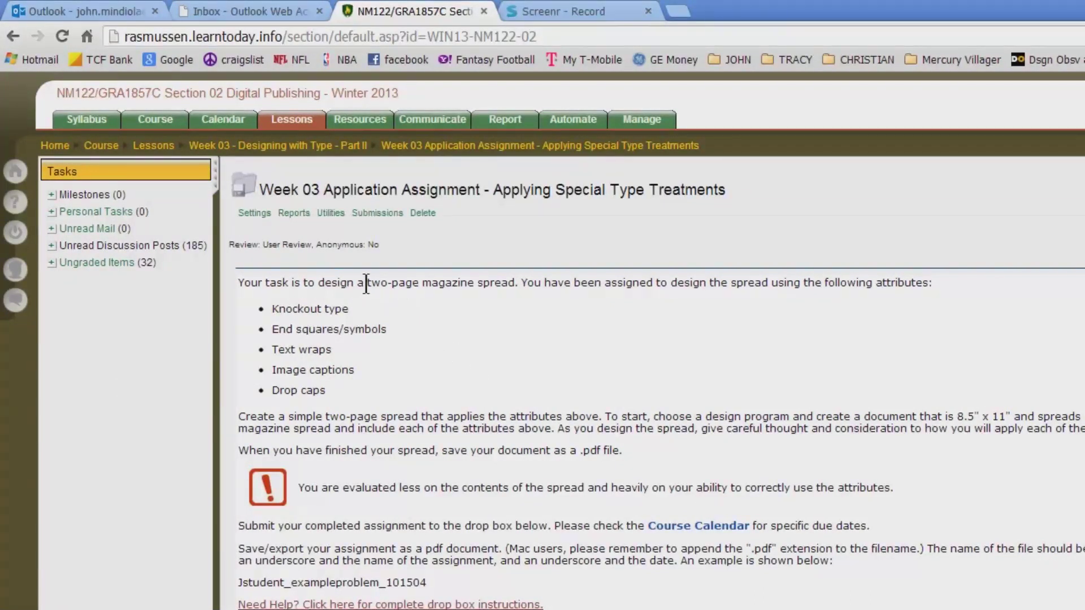
Step: Highlight the two-page spread and save-as-.pdf requirements in the brief
drag(367, 283, 514, 282)
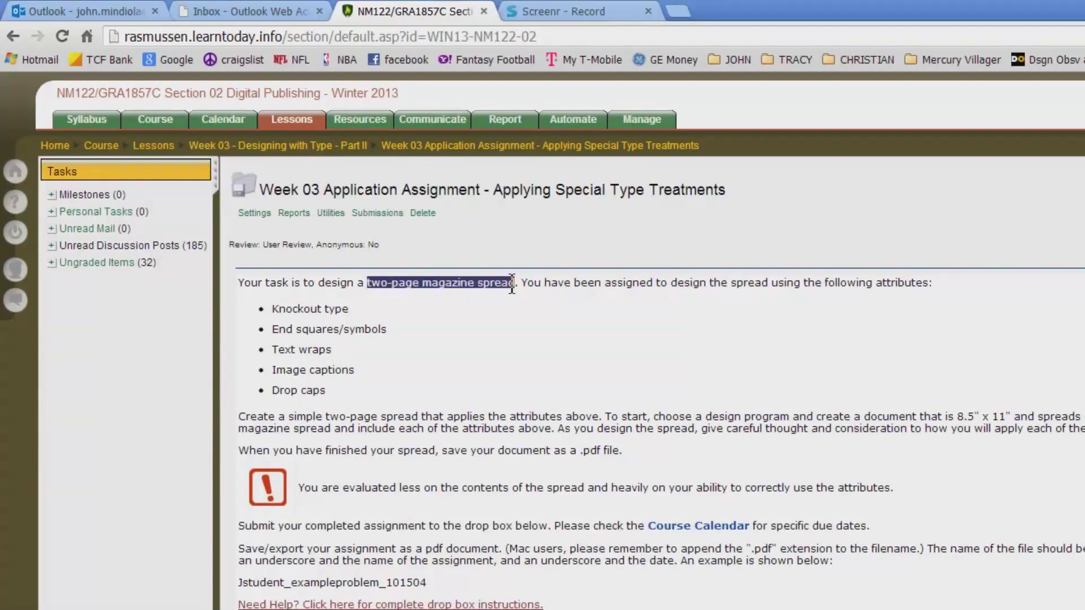
click(308, 308)
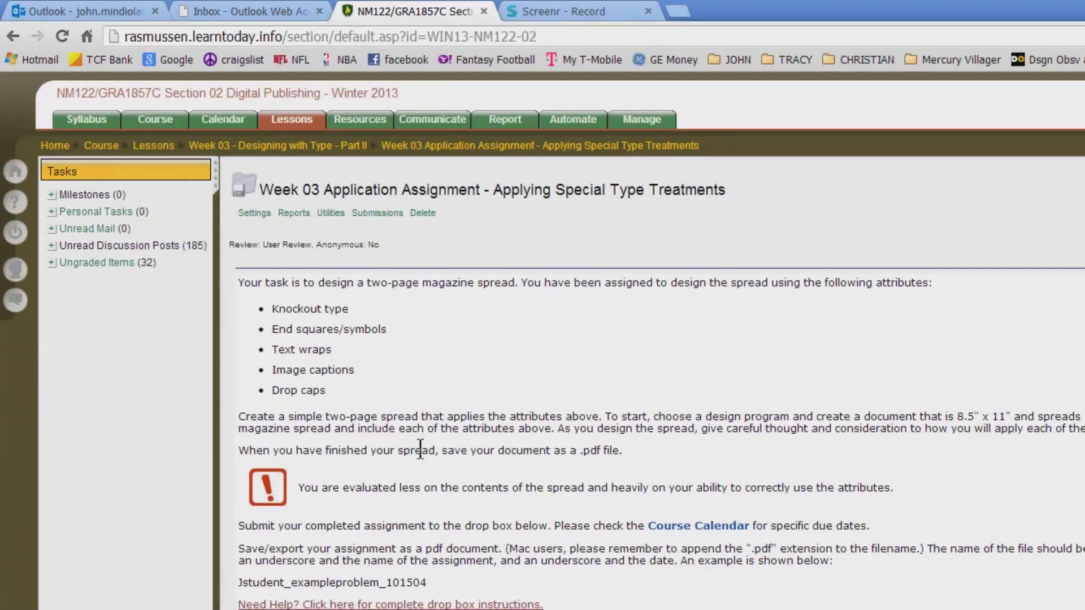
drag(621, 450, 443, 451)
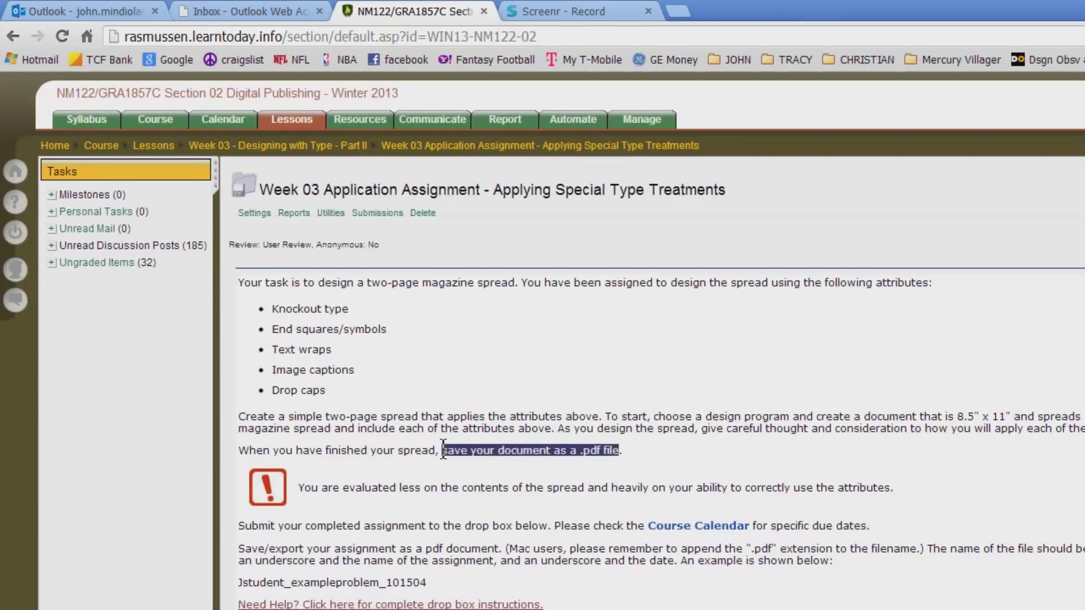
click(659, 451)
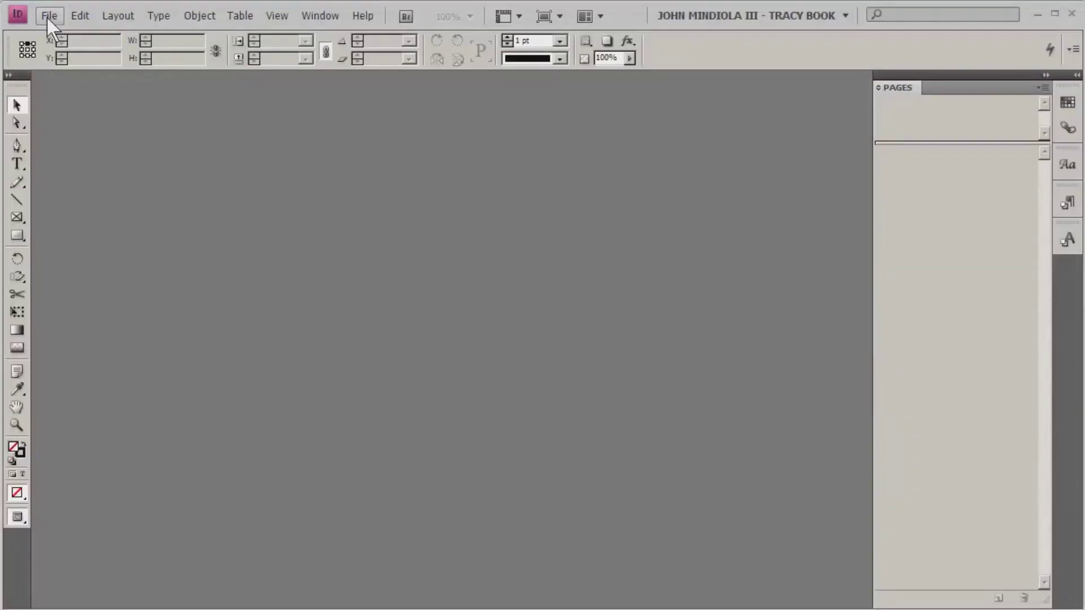
Step: Create a new Letter document with 2 facing pages and 5 columns
click(48, 16)
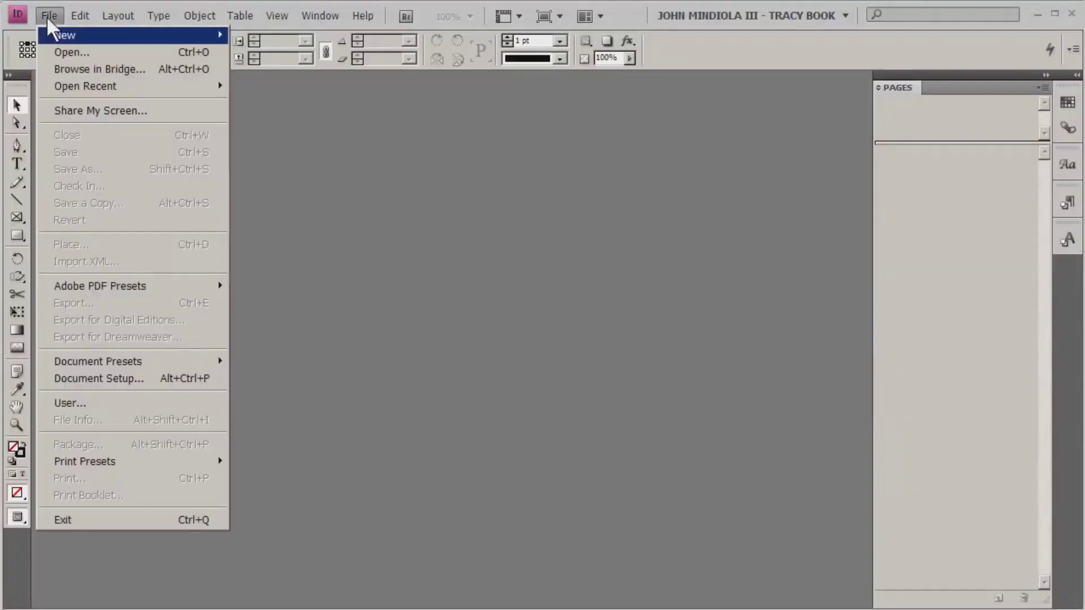
mouse_move(214, 35)
click(252, 37)
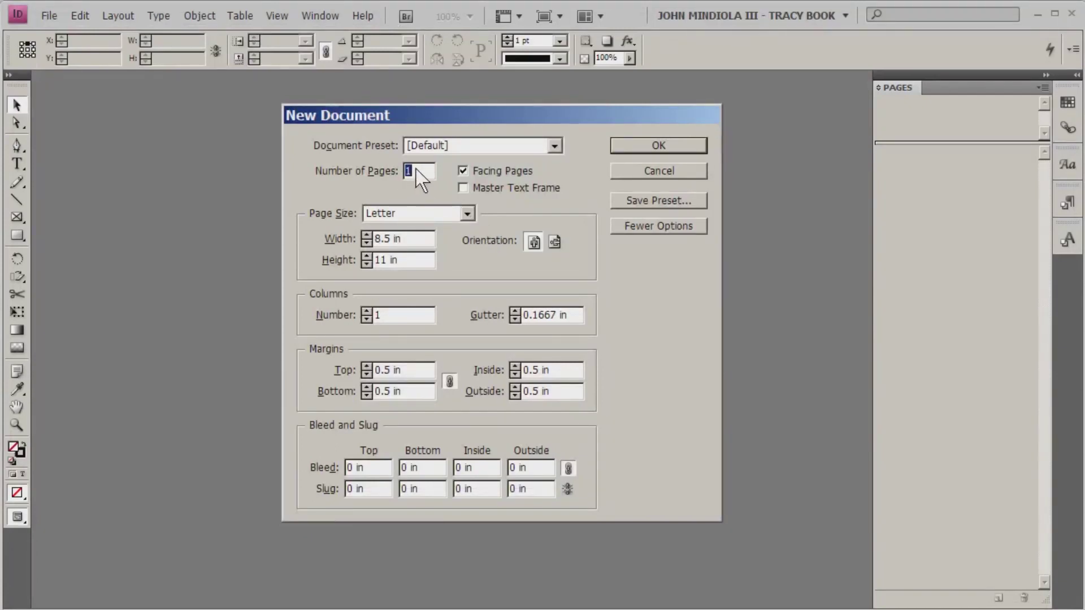
text(2)
click(367, 310)
click(367, 311)
click(368, 311)
click(367, 311)
click(664, 225)
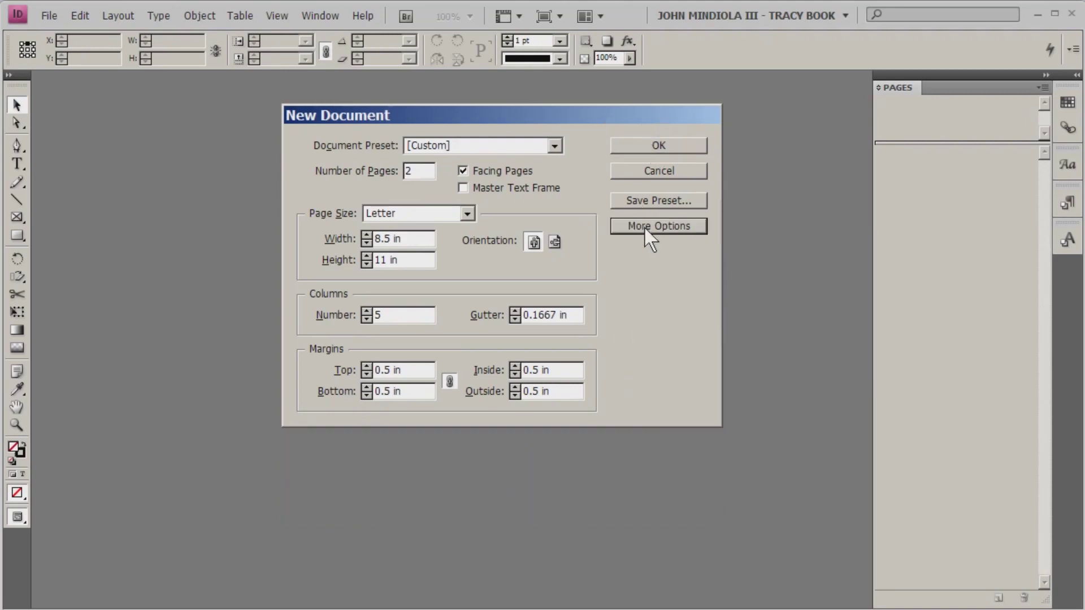
click(644, 225)
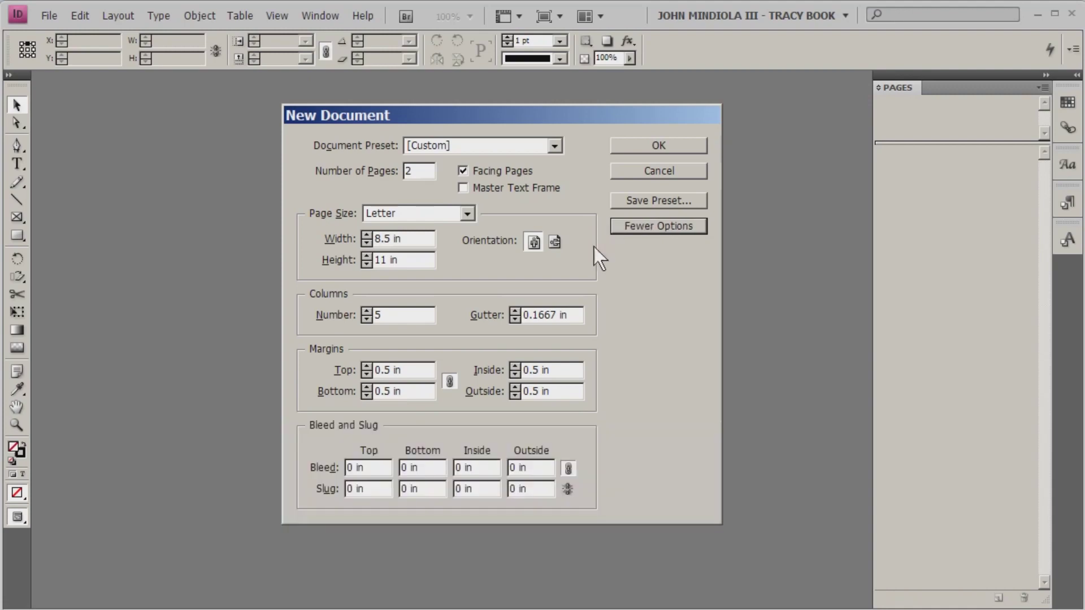
click(643, 142)
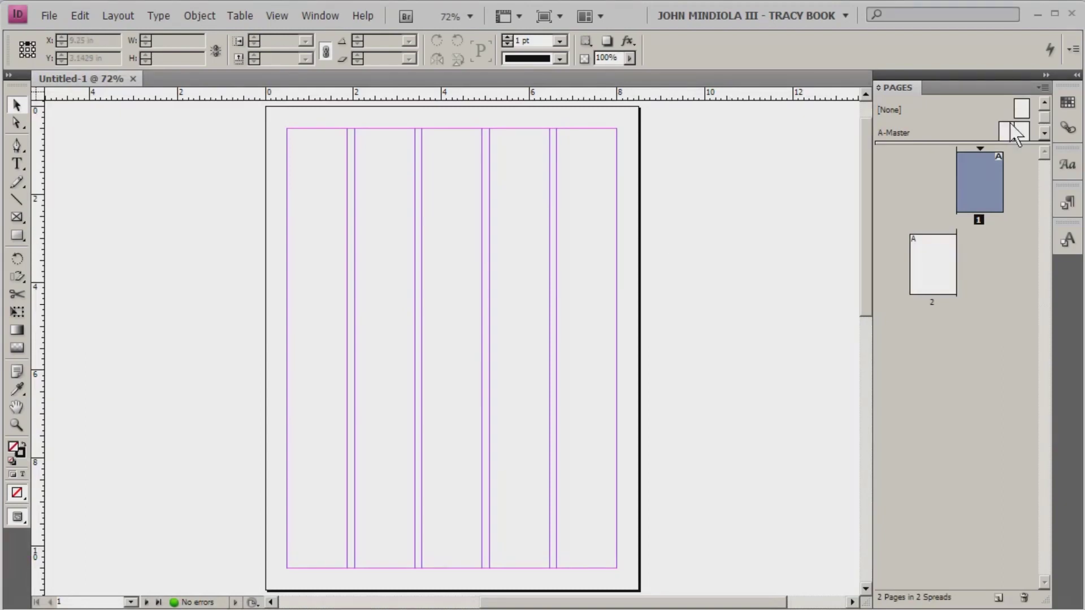
Step: Browse the Window and Pages panel menus, enlarge the masters area, and view pages 2 and 1
click(315, 16)
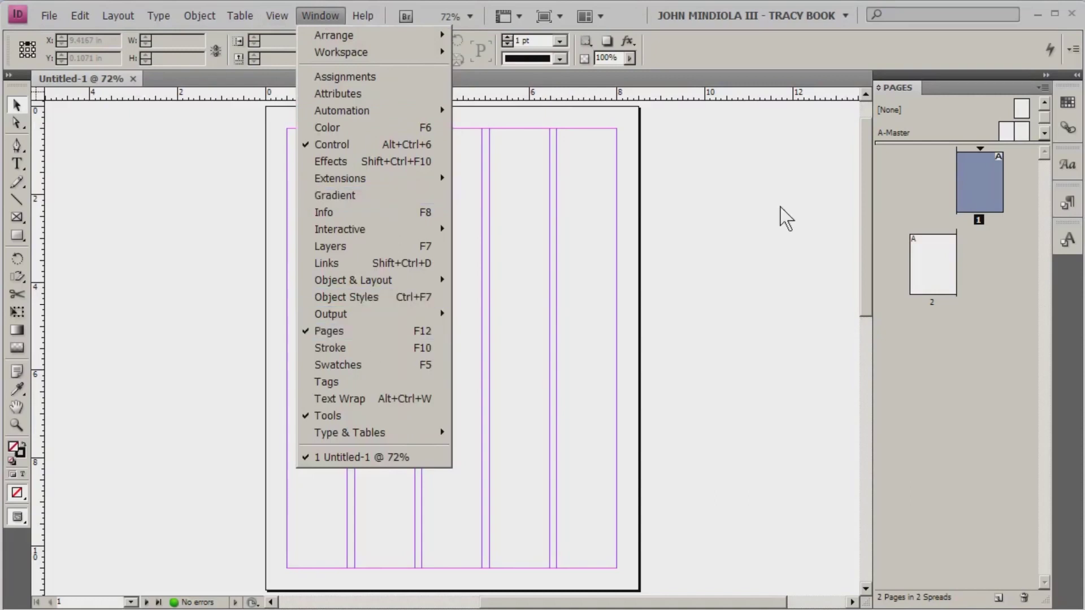
click(900, 199)
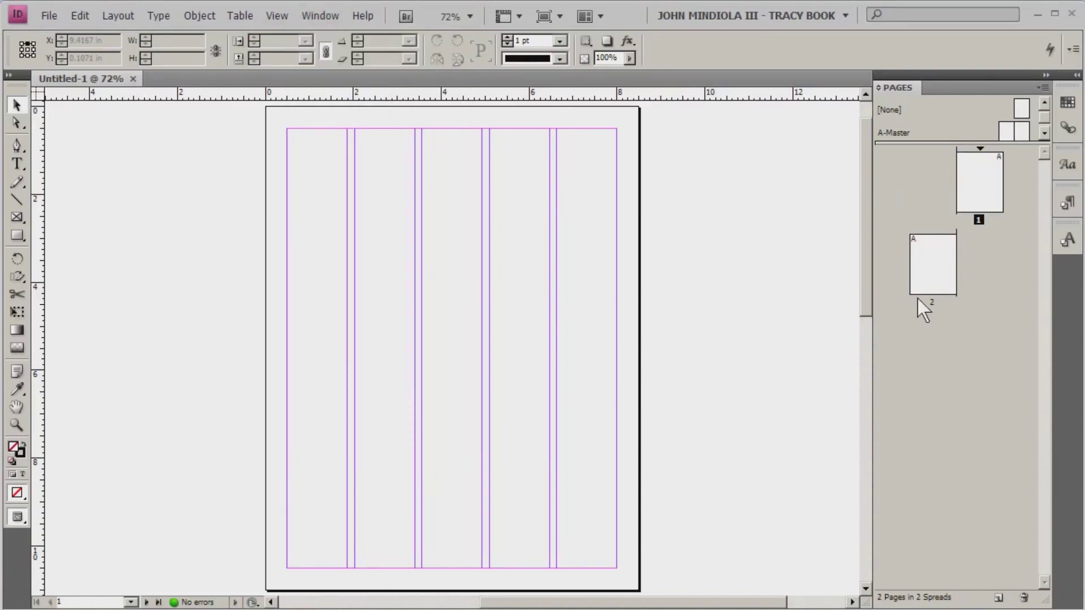
click(1043, 89)
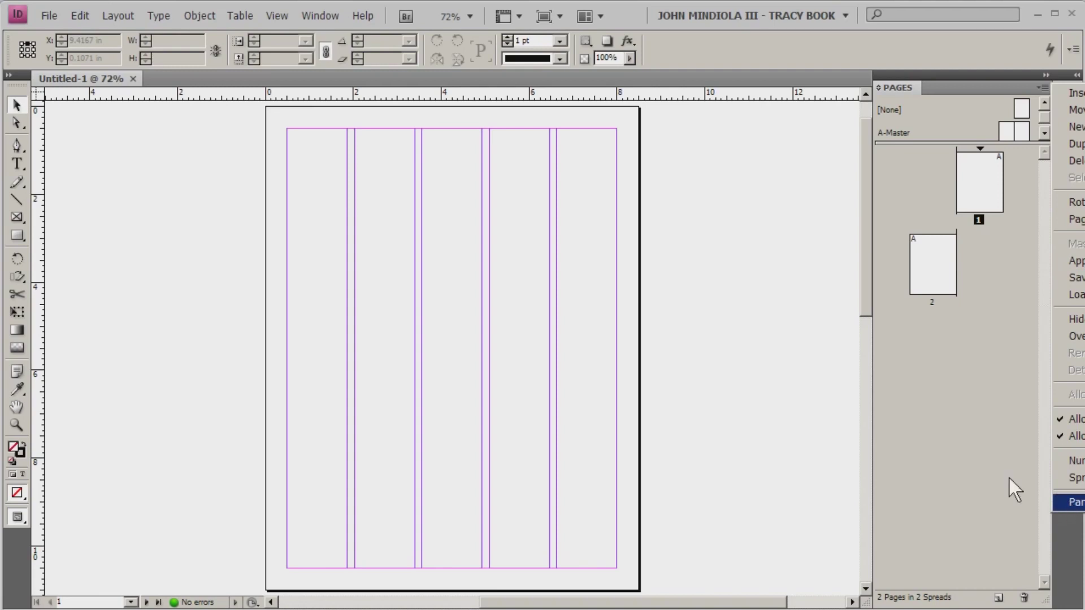
click(770, 213)
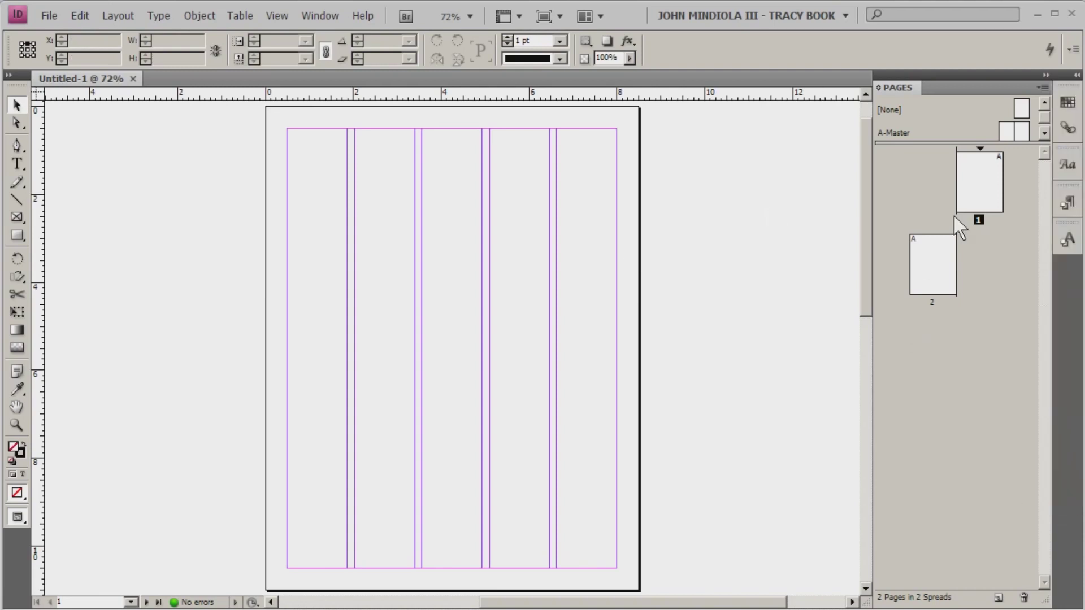
drag(1004, 141, 1004, 154)
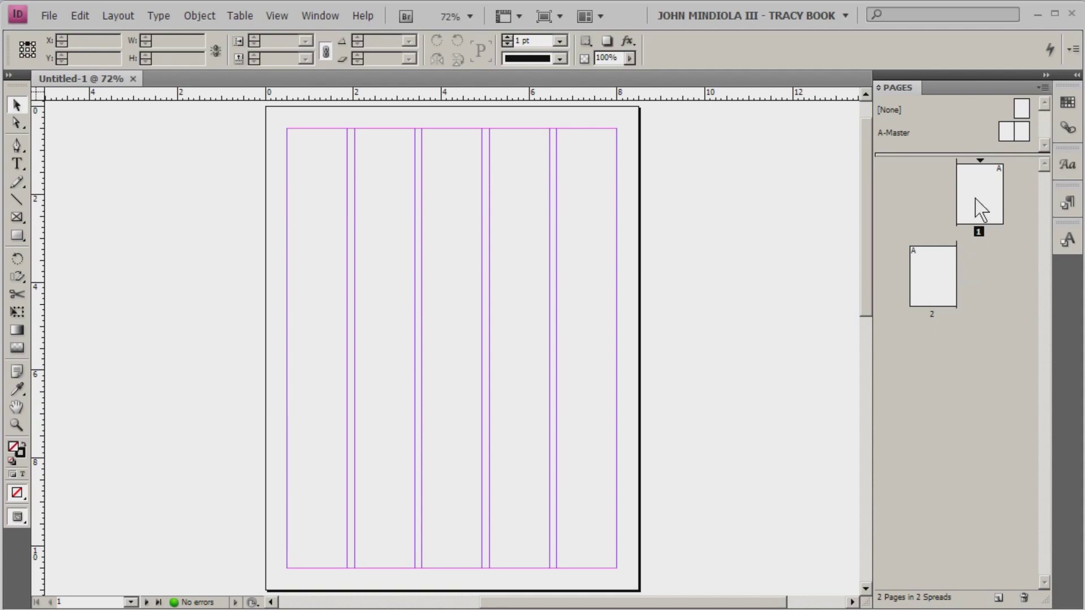
double_click(931, 280)
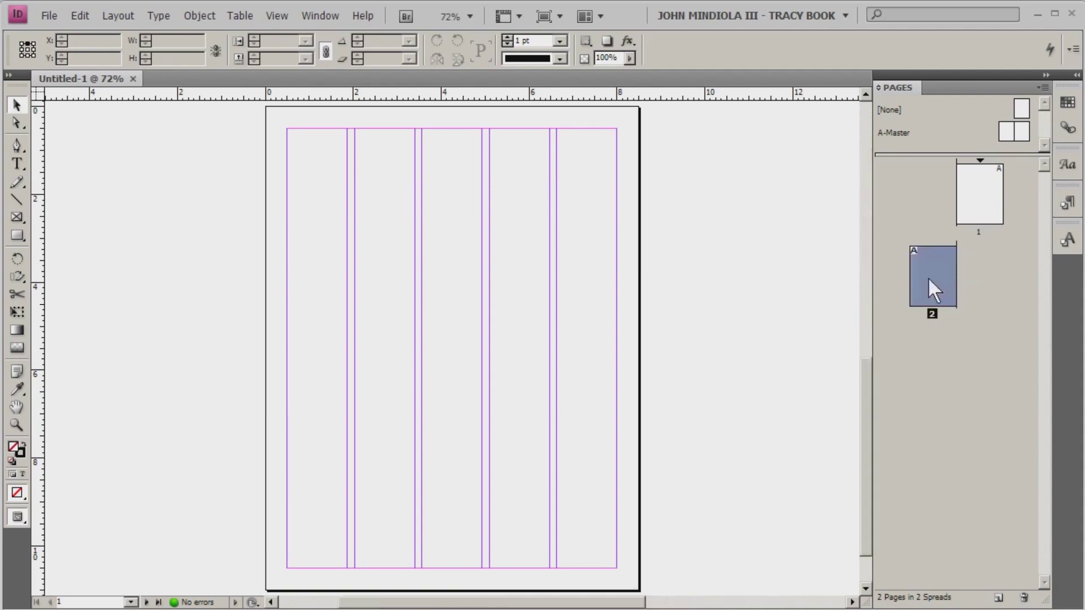
double_click(978, 215)
Step: Set page 1's Numbering & Section Options to start page numbering at 2
right_click(976, 187)
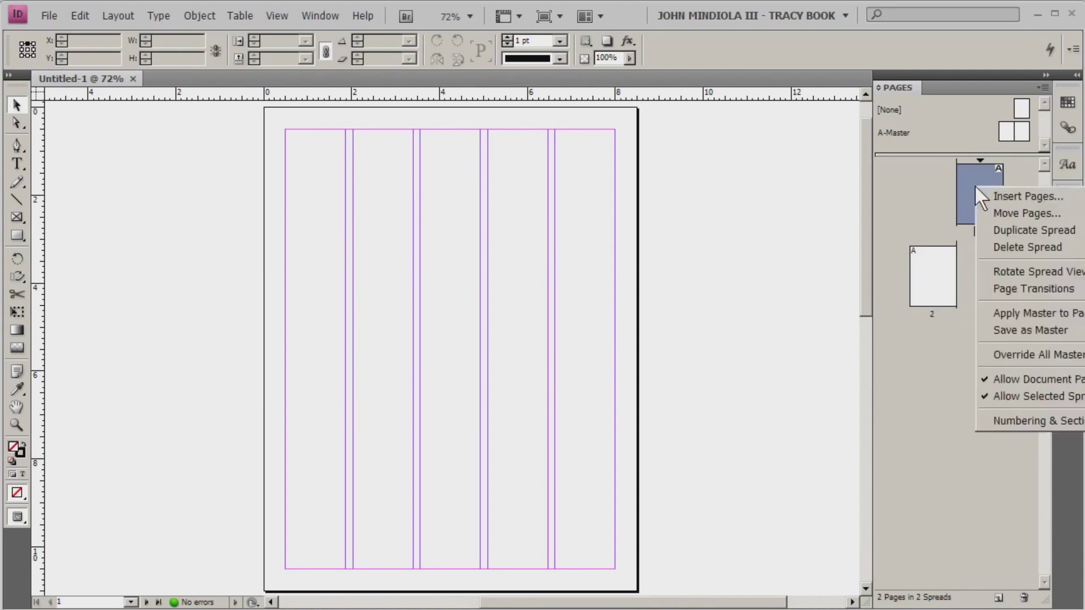
click(1006, 418)
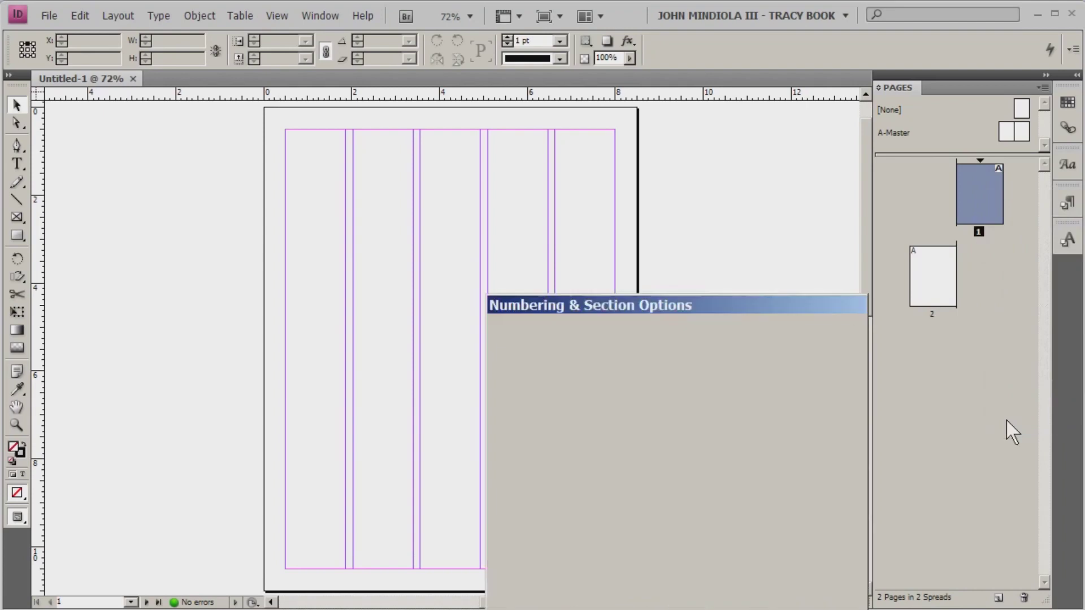
drag(672, 299, 562, 123)
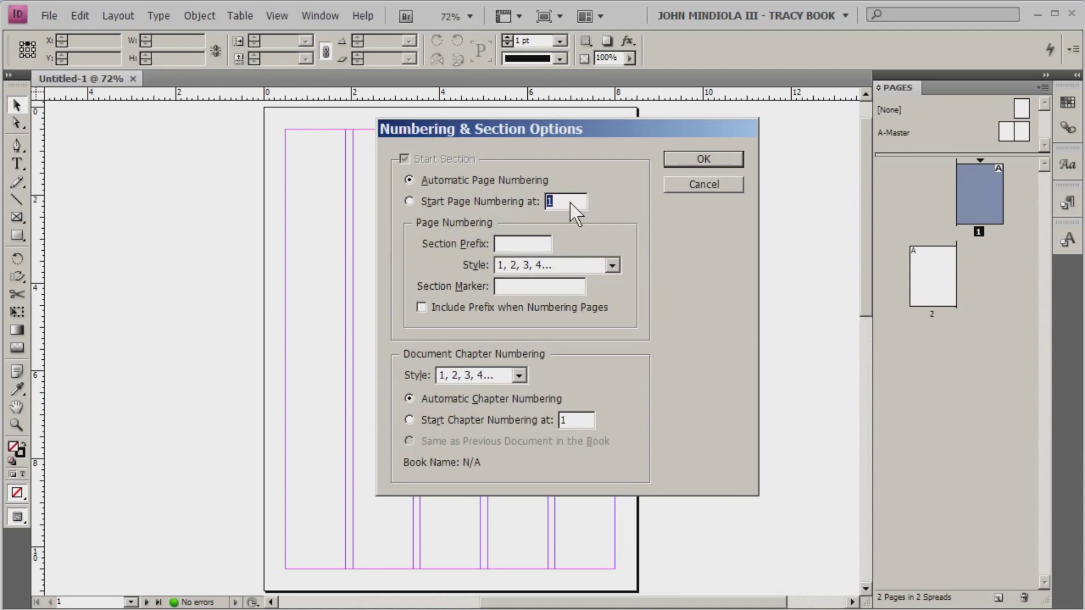
text(2)
click(704, 161)
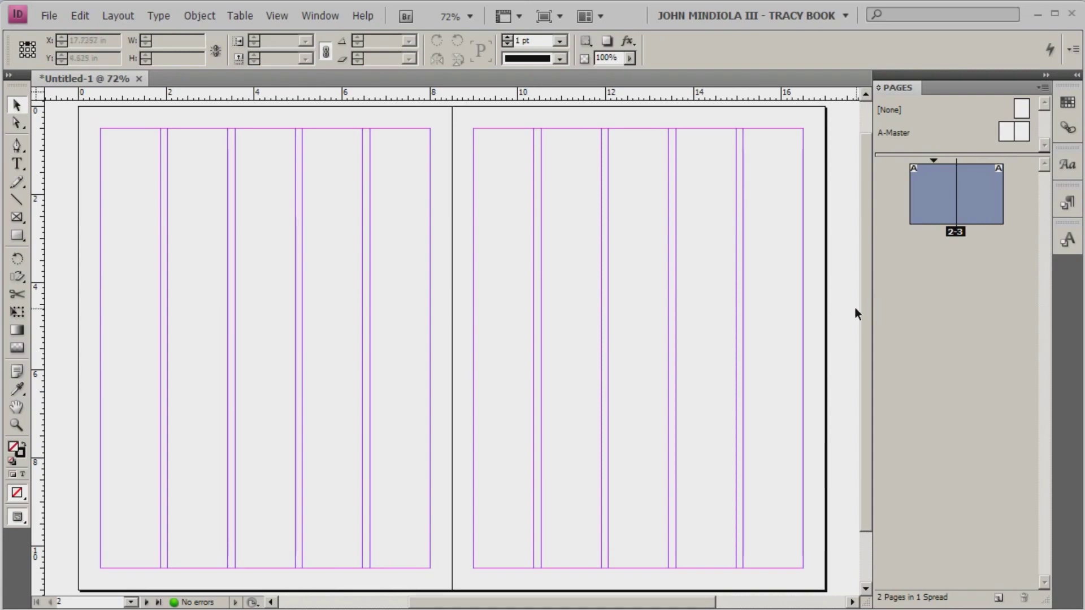
click(947, 264)
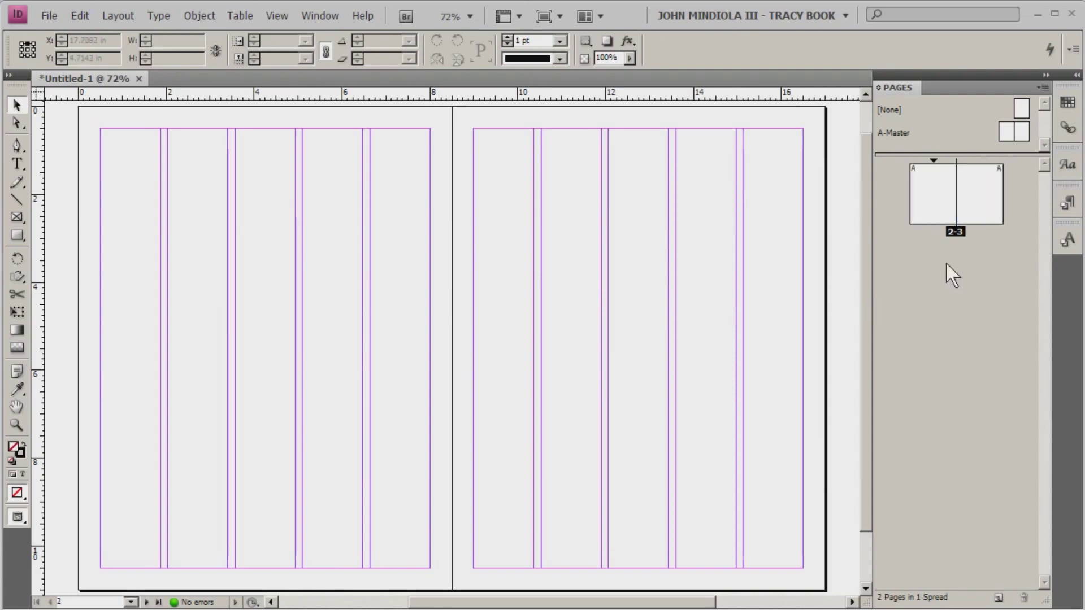
mouse_move(940, 198)
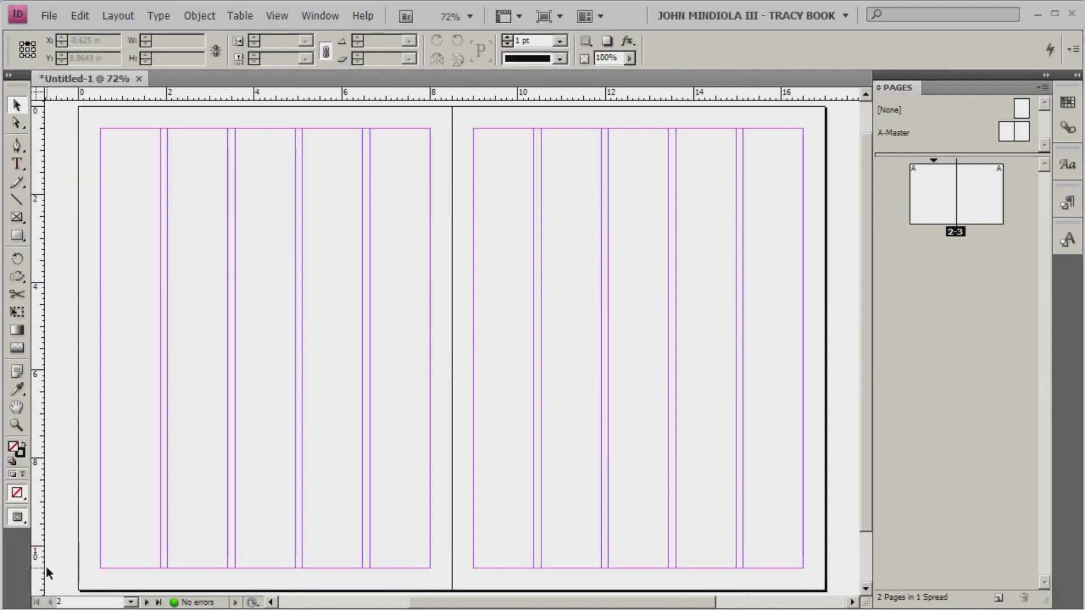
Step: Draw a small text frame at page 2's bottom-left corner and zoom in on it
click(17, 164)
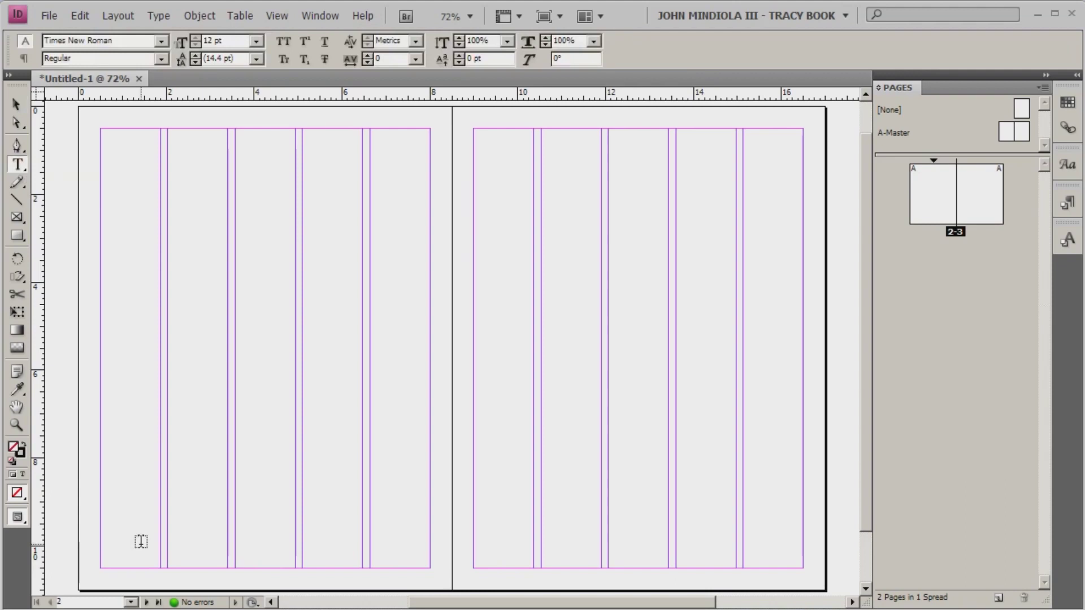
drag(85, 567, 141, 585)
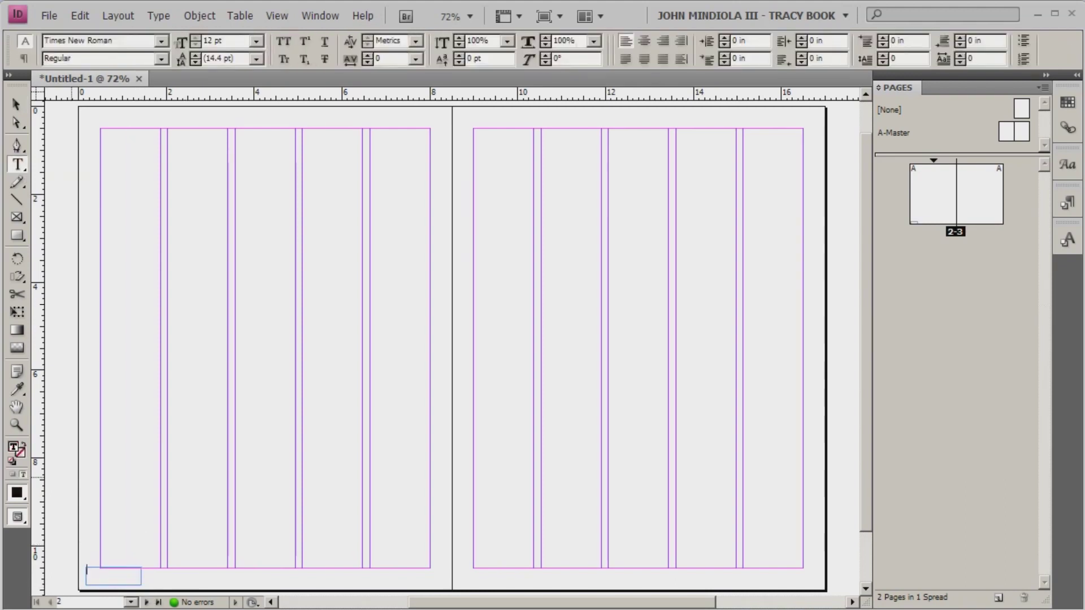
click(17, 426)
drag(68, 527, 175, 562)
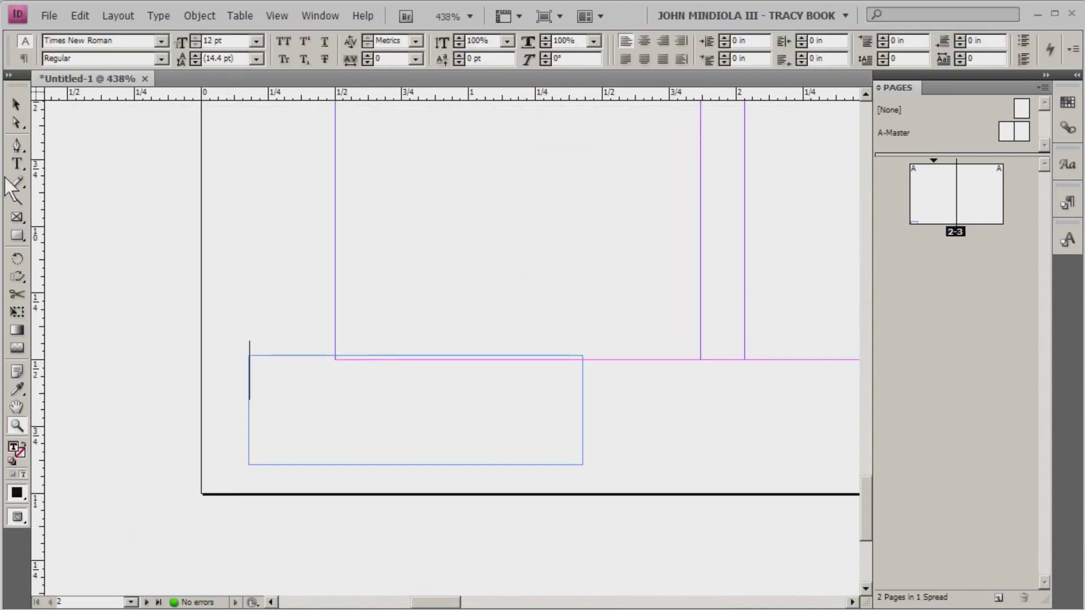
click(17, 164)
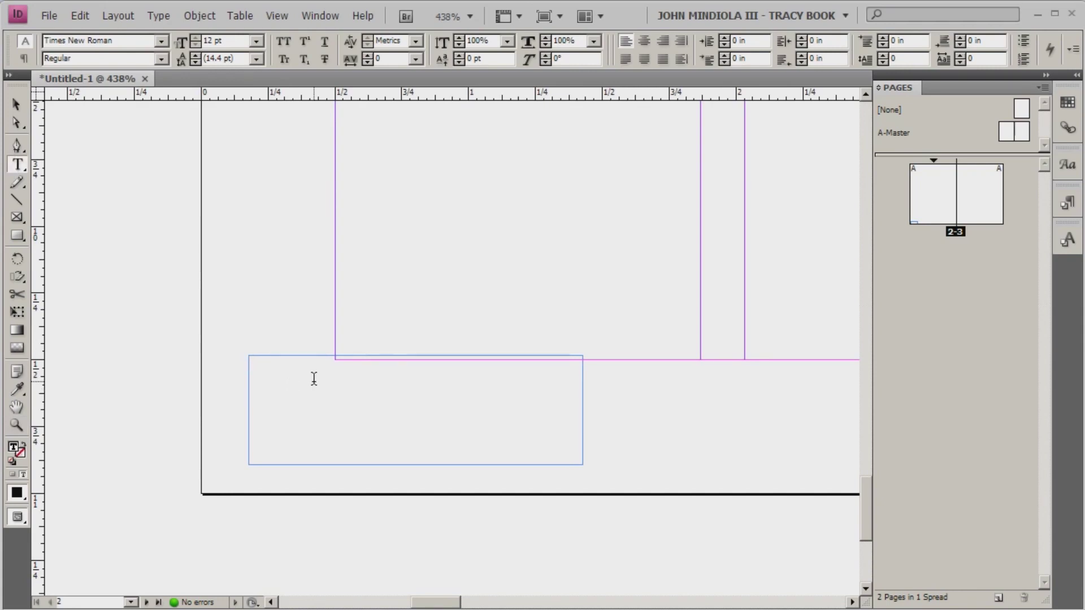
Step: Insert a Current Page Number marker into the frame, showing 2
click(155, 17)
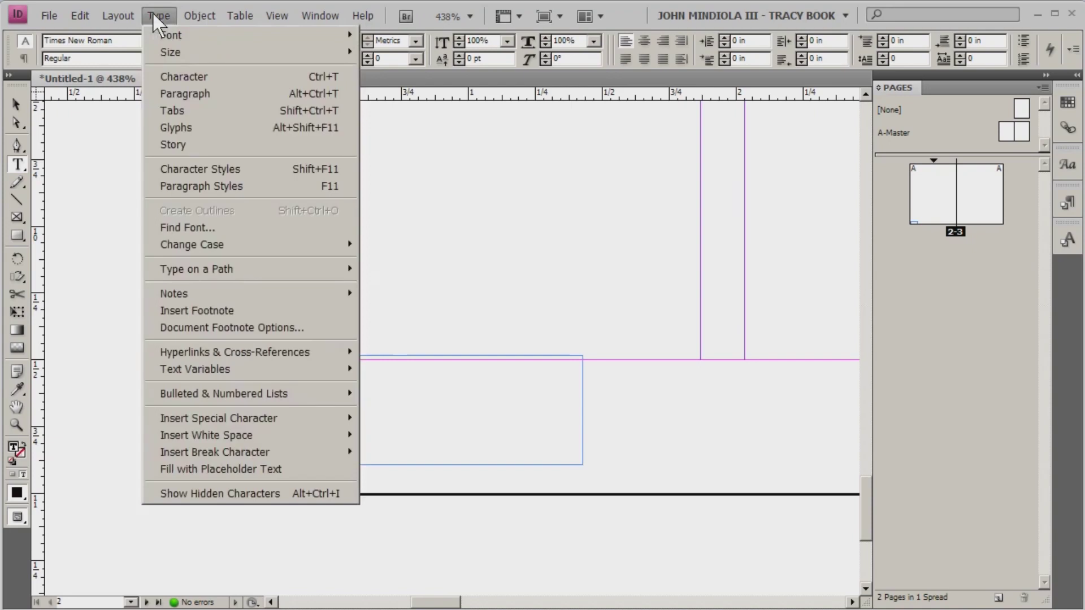
mouse_move(326, 420)
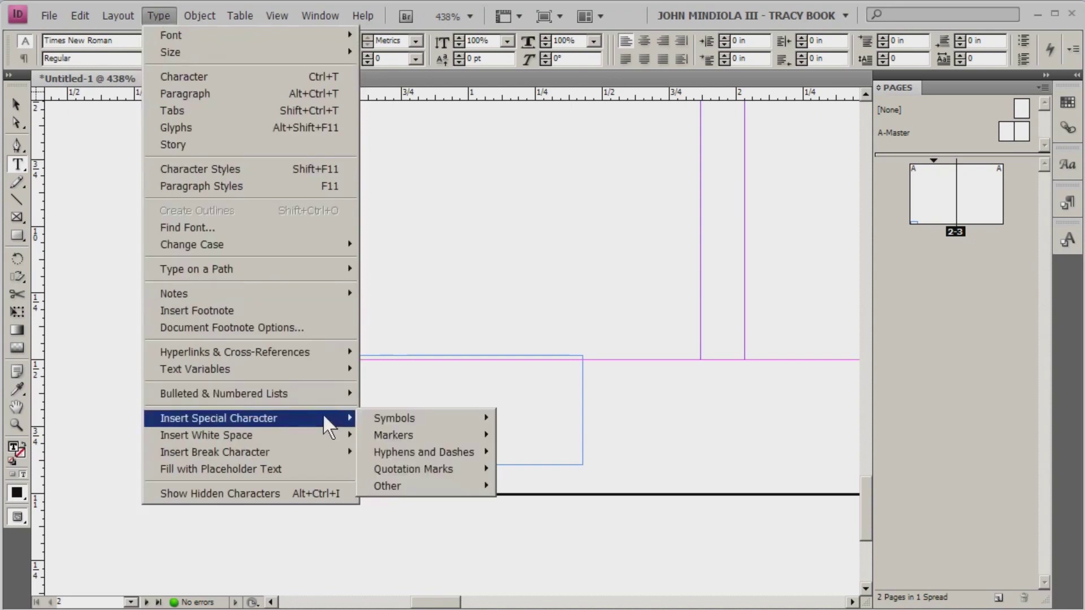
mouse_move(425, 438)
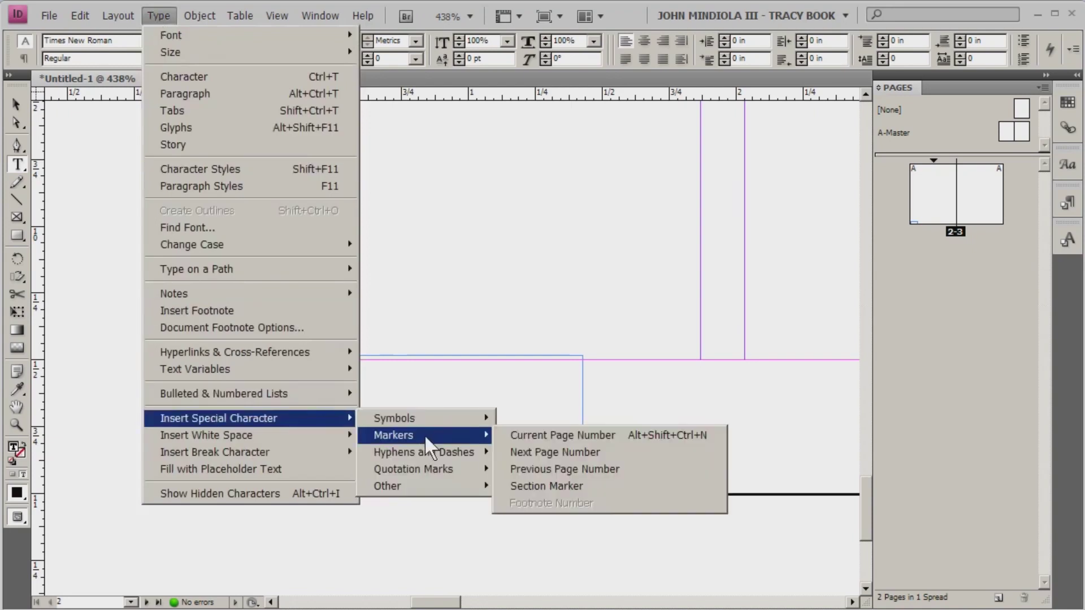
click(679, 438)
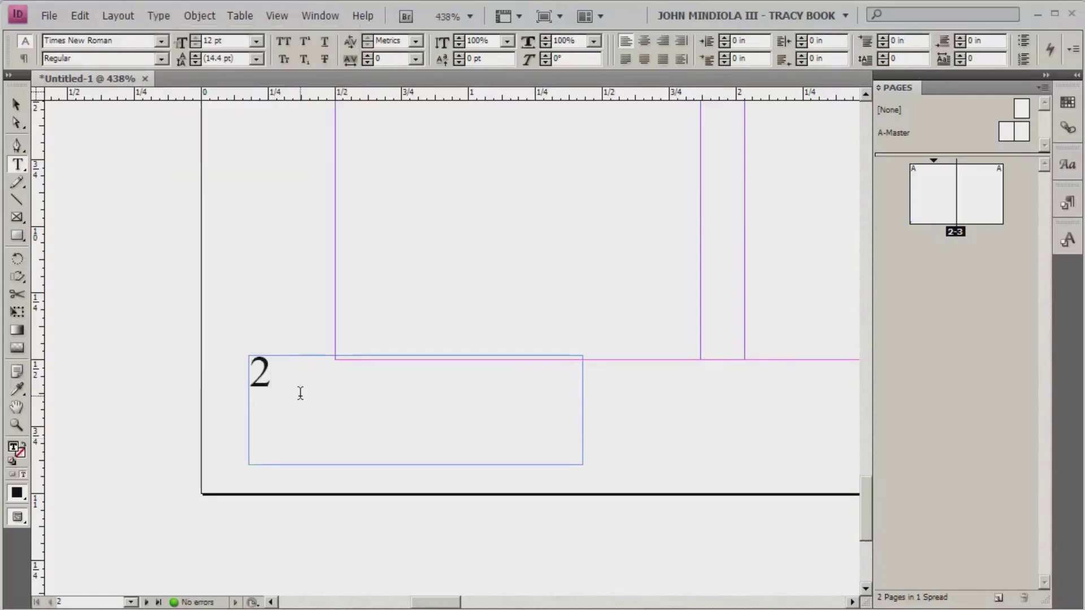
Step: Zoom out and pan to view the whole 2–3 spread
click(13, 100)
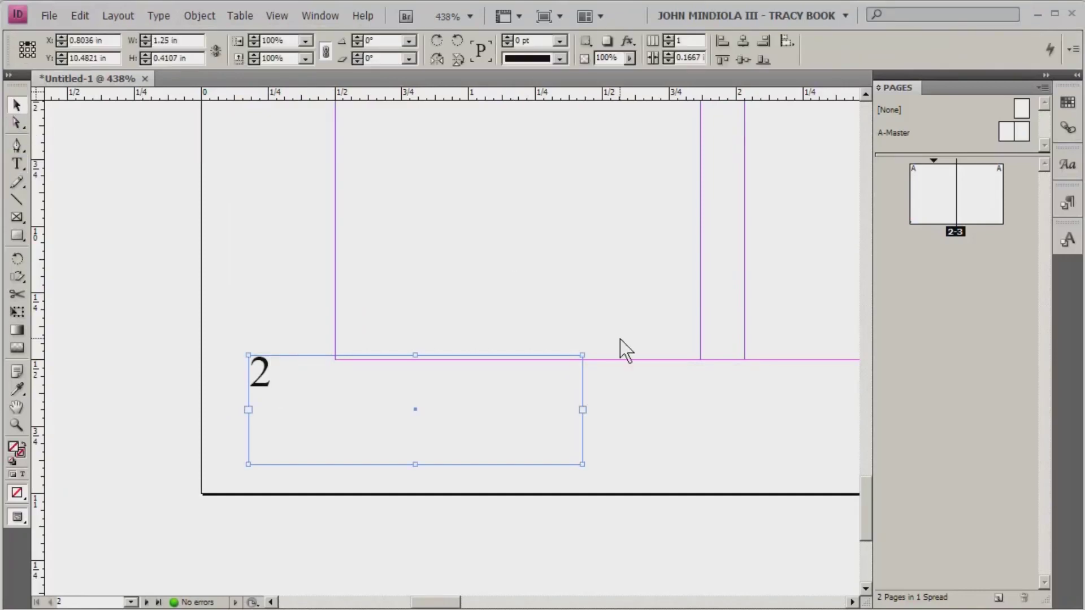
key(ctrl+minus)
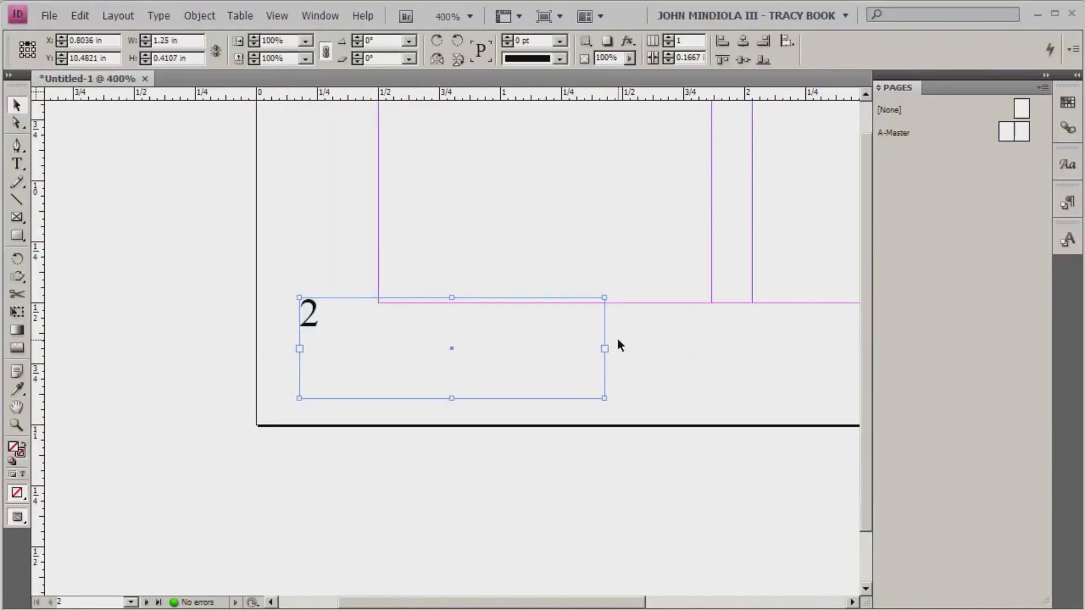
key(ctrl+alt+0)
key(ctrl+minus)
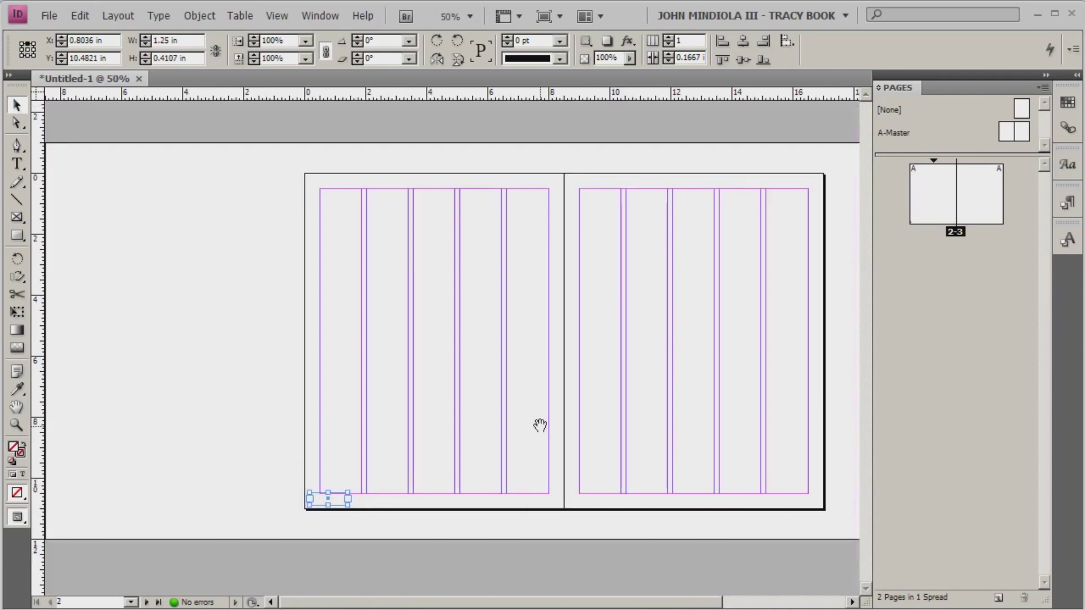
drag(538, 428, 261, 448)
click(262, 447)
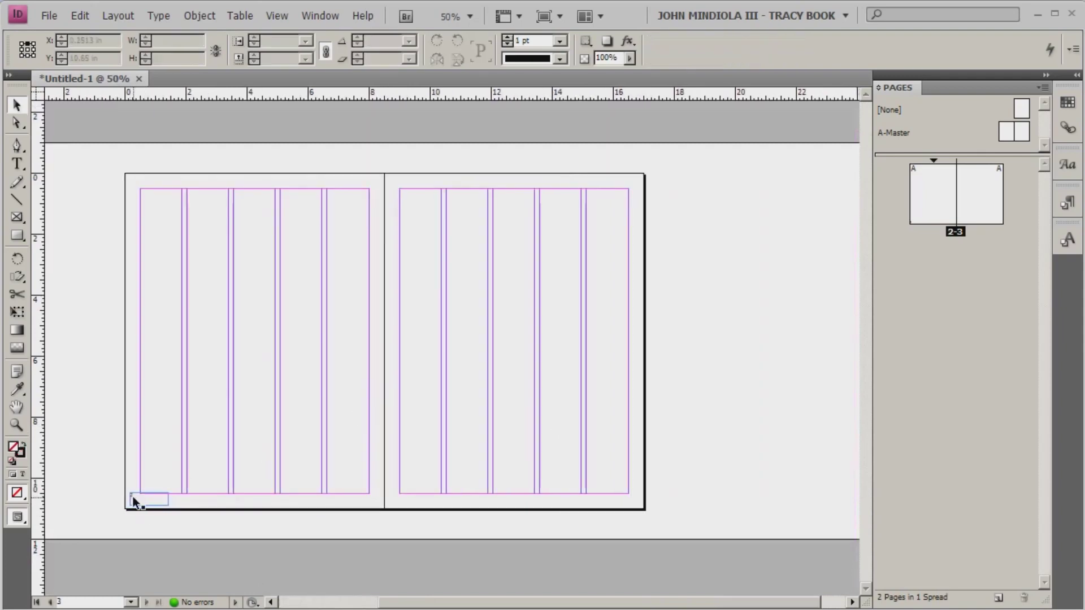
Step: Alt-drag a copy of the page-number frame to page 3's bottom-right corner
click(134, 501)
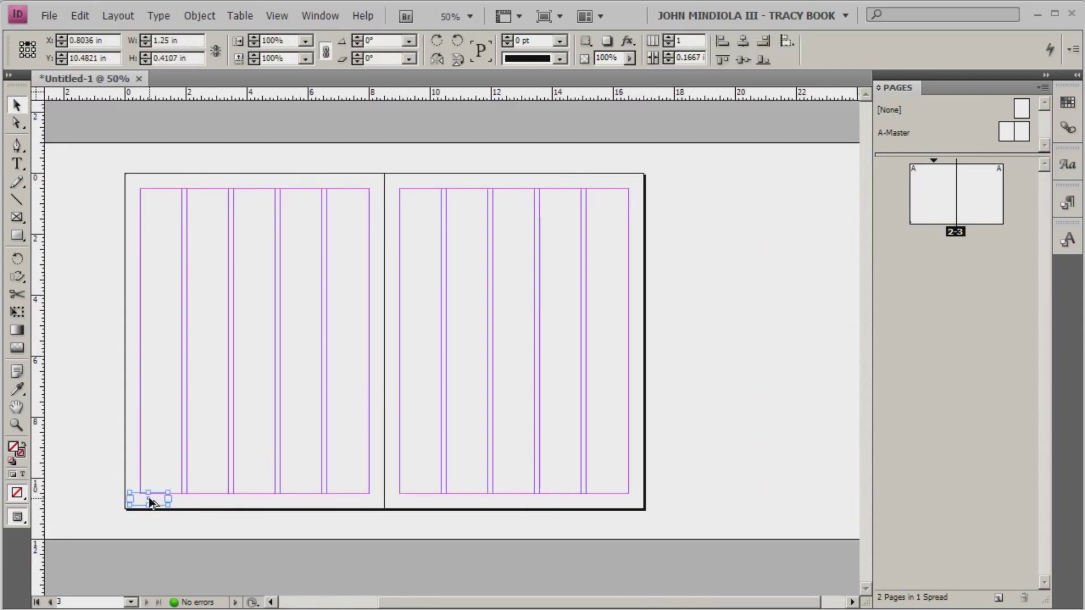
double_click(151, 502)
drag(153, 502, 611, 498)
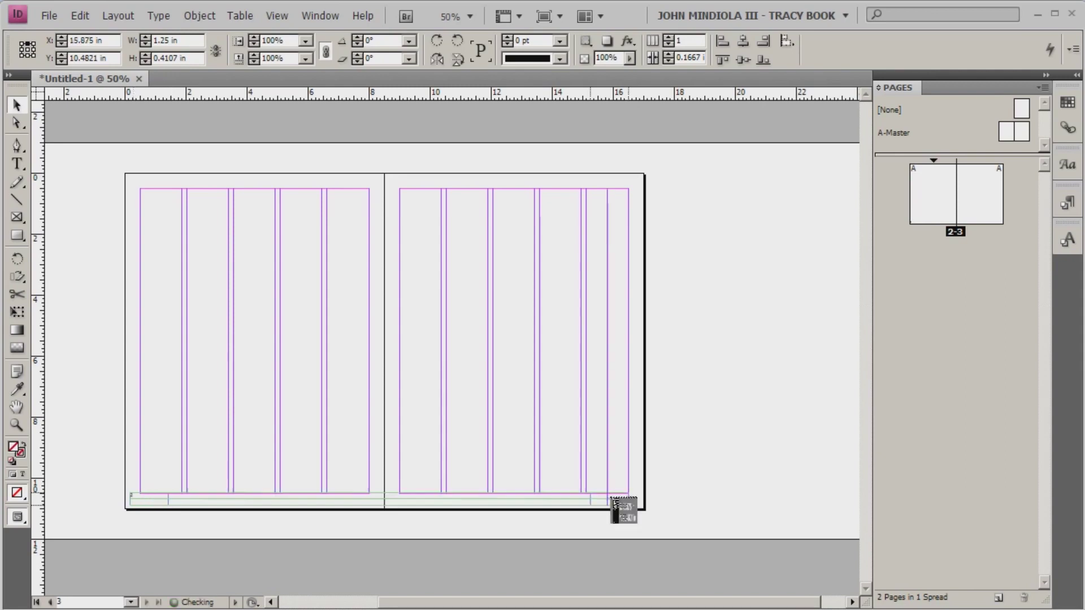
click(708, 515)
Step: Zoom in to confirm the copied frame reads 3, then zoom back out to the spread
key(z)
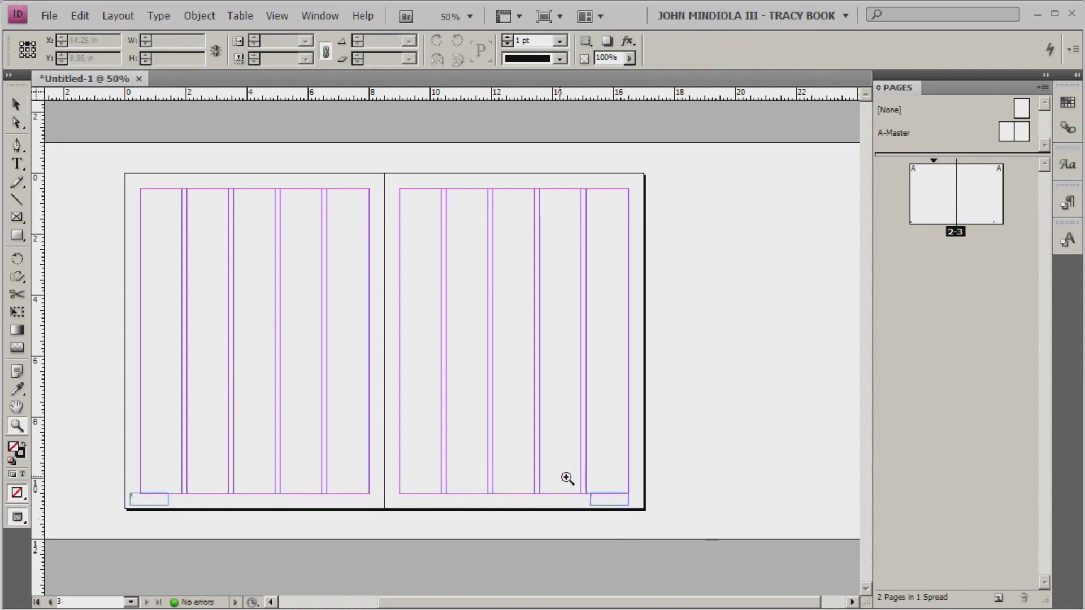
drag(574, 469, 646, 518)
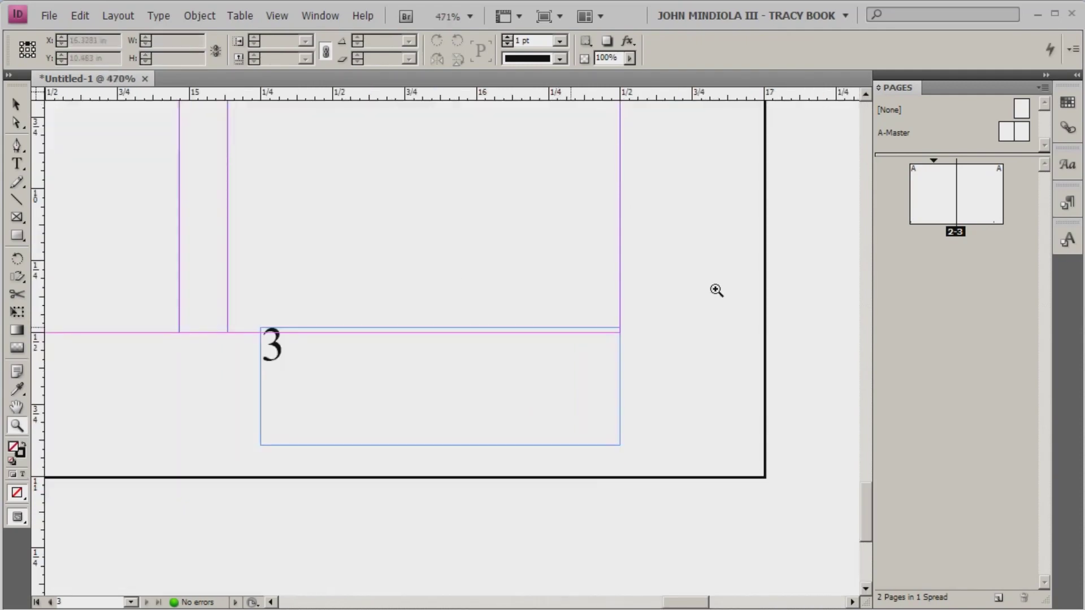
click(16, 106)
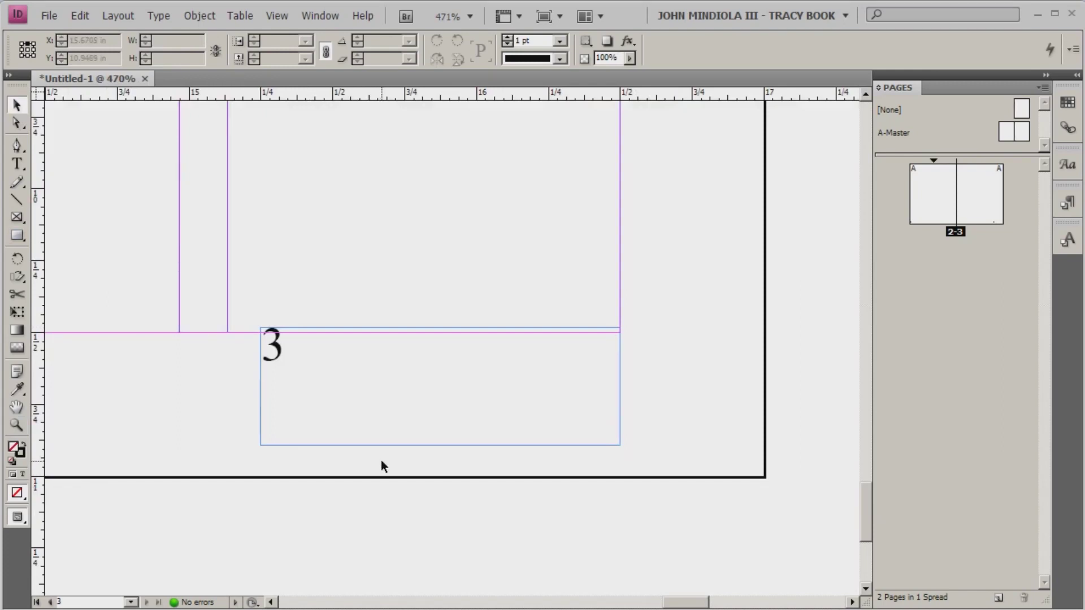
key(ctrl+alt+2)
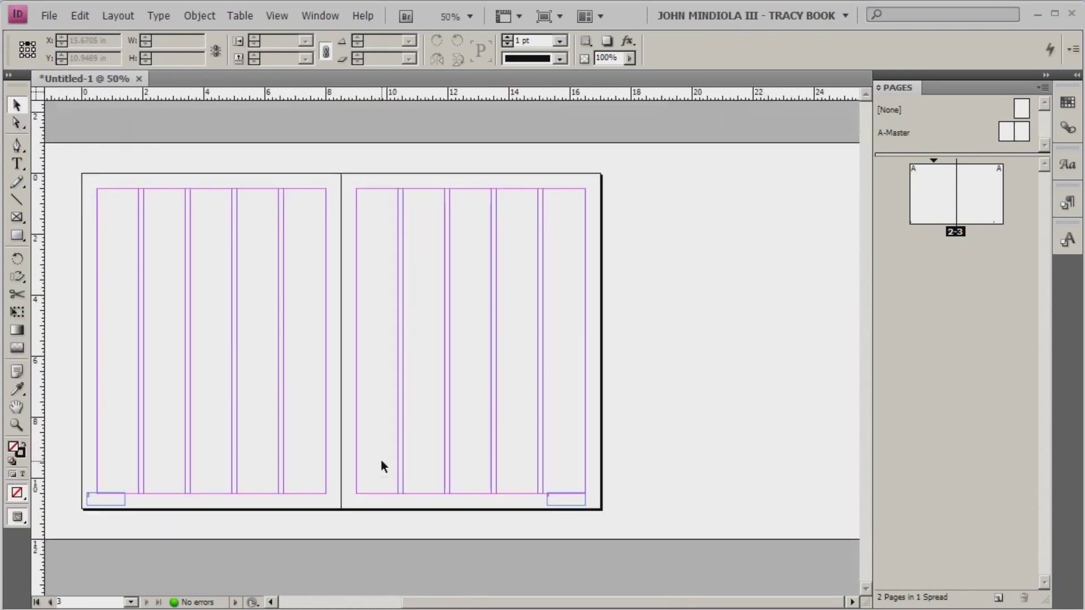
scroll(381, 460, left, 1)
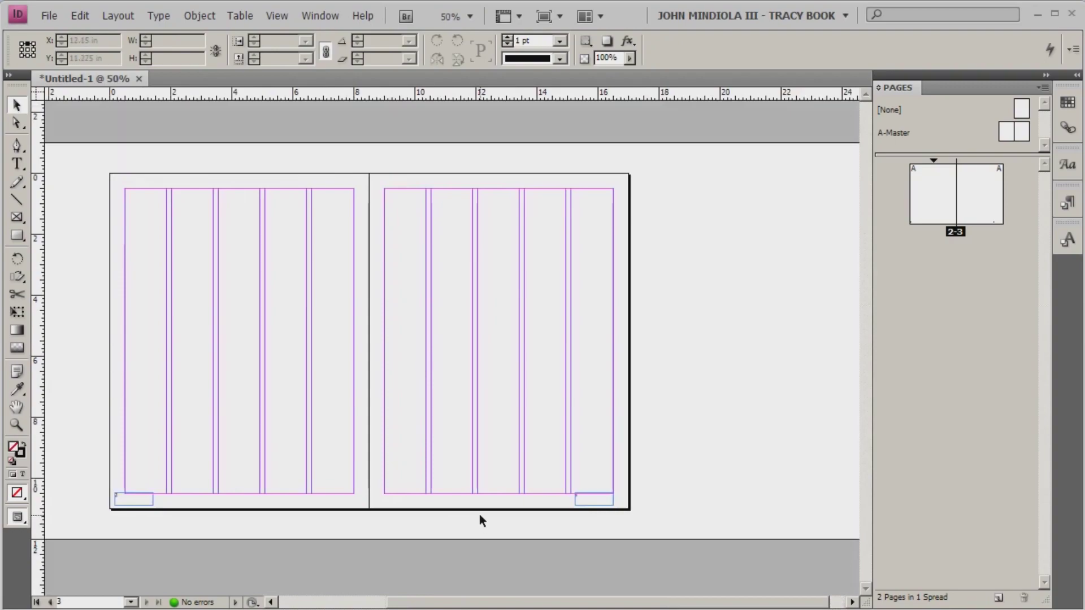